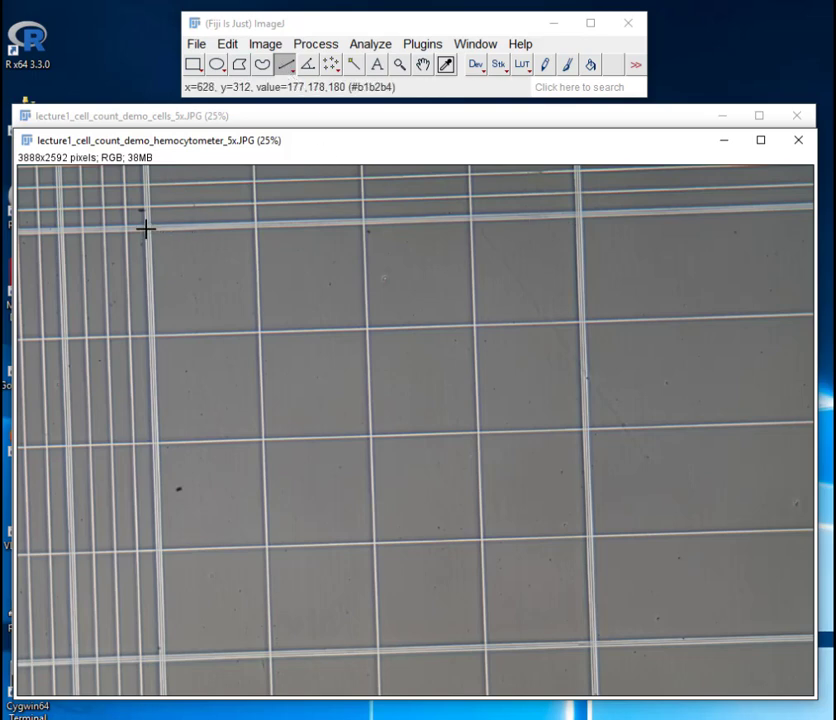
Step: Draw a line across one large grid square and measure its length into the Results table
drag(146, 229, 576, 216)
key(ctrl+m)
drag(468, 546, 458, 510)
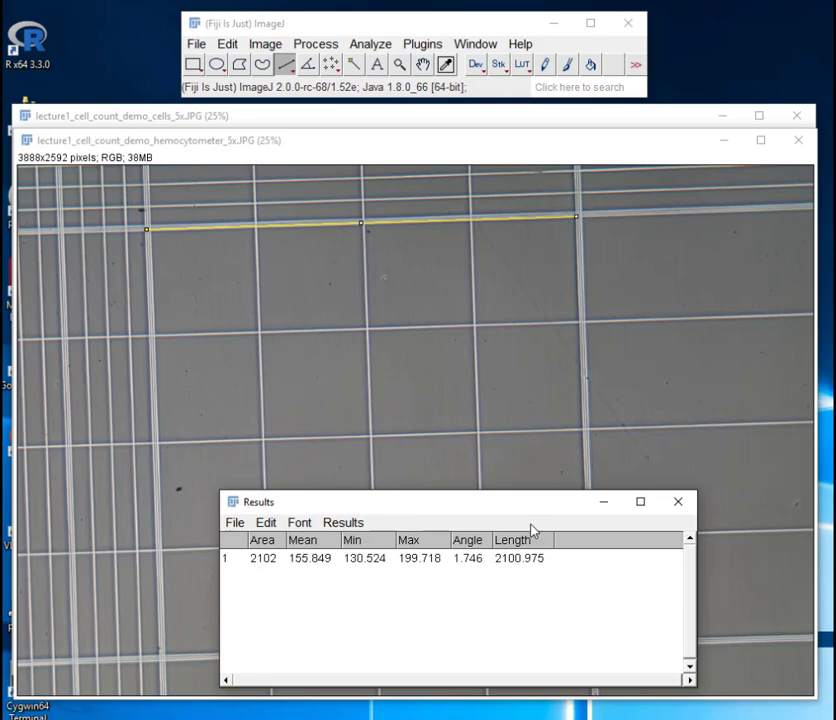
click(414, 148)
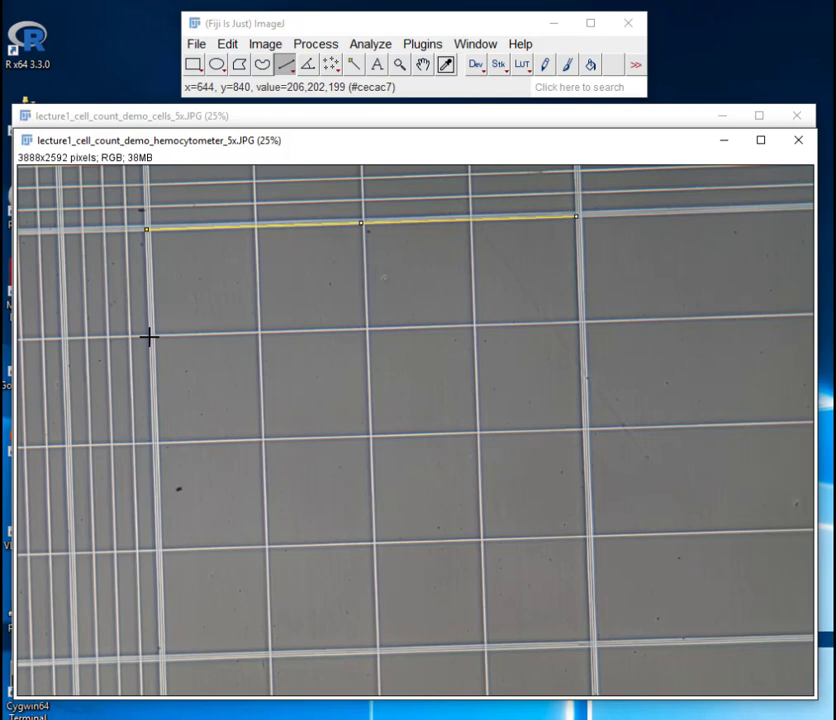
Step: Measure three more lines across the same grid width at lower rows (2109.096, 2097.103, 2113.227 px)
drag(148, 336, 571, 322)
key(ctrl+m)
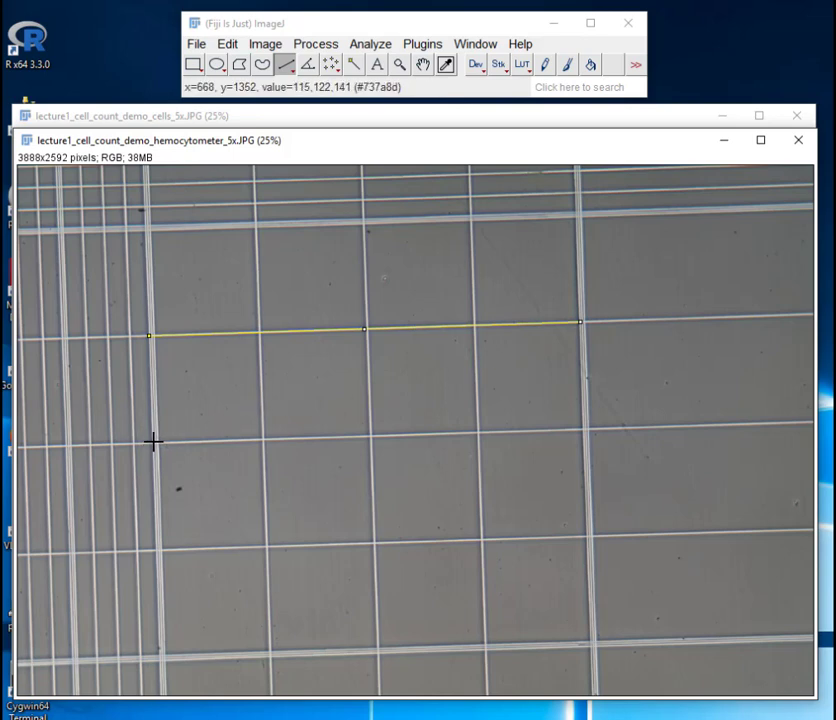
drag(153, 443, 582, 429)
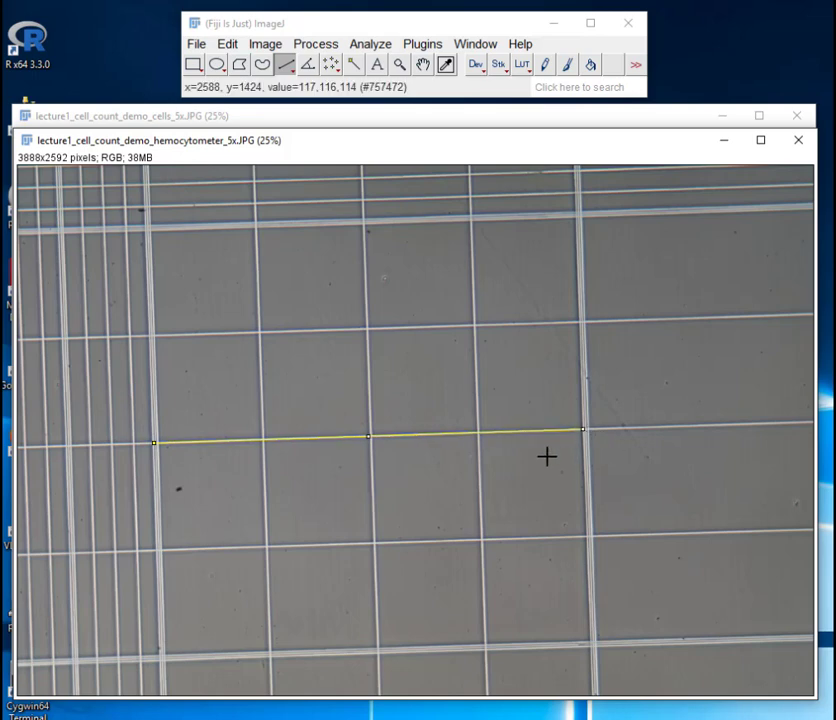
key(ctrl+m)
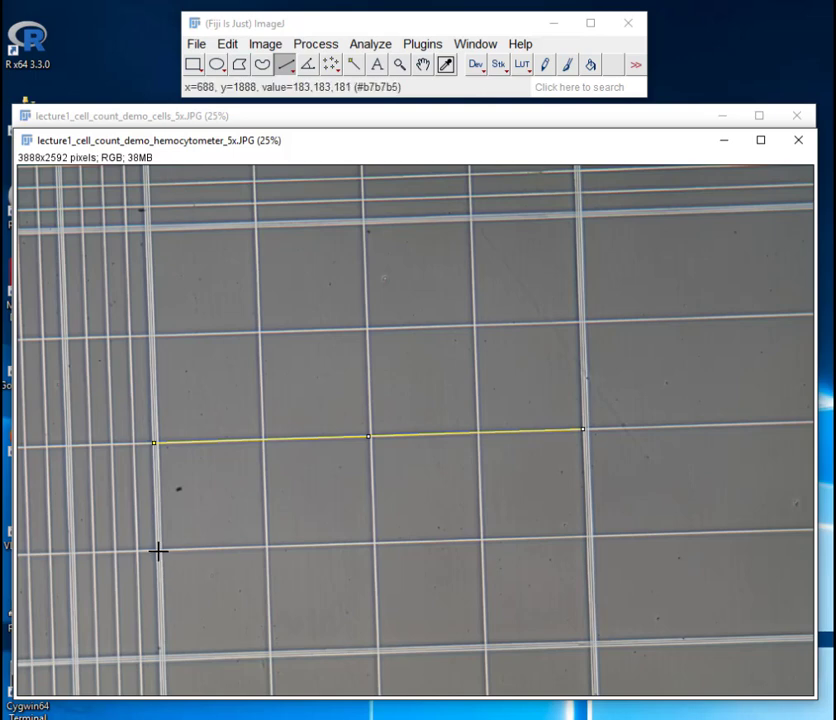
drag(155, 550, 587, 537)
key(ctrl+m)
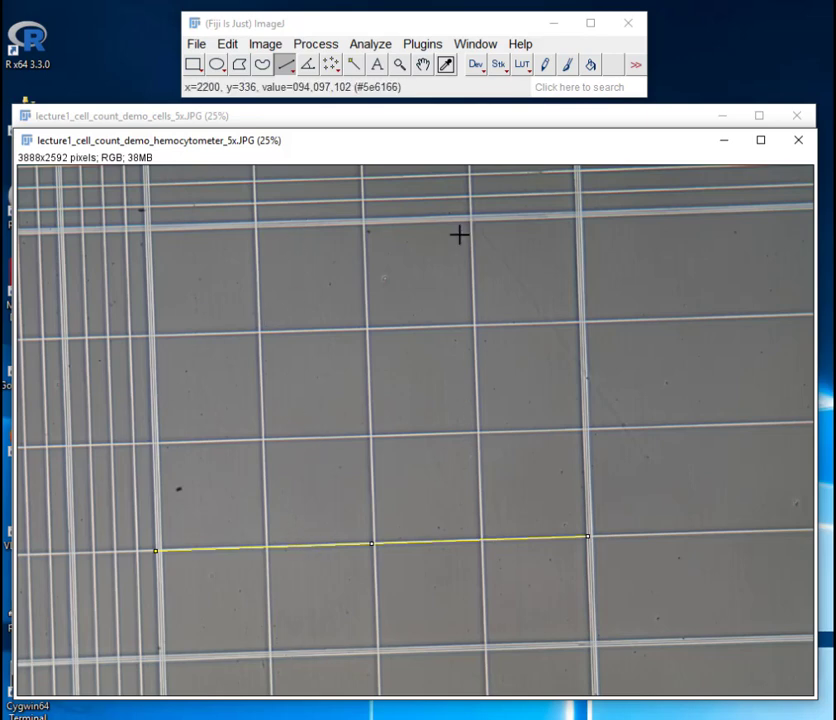
click(475, 44)
Step: Summarize the line lengths: mean 2105.100 px, SD 7.371, min 2097.103, max 2113.227
click(502, 180)
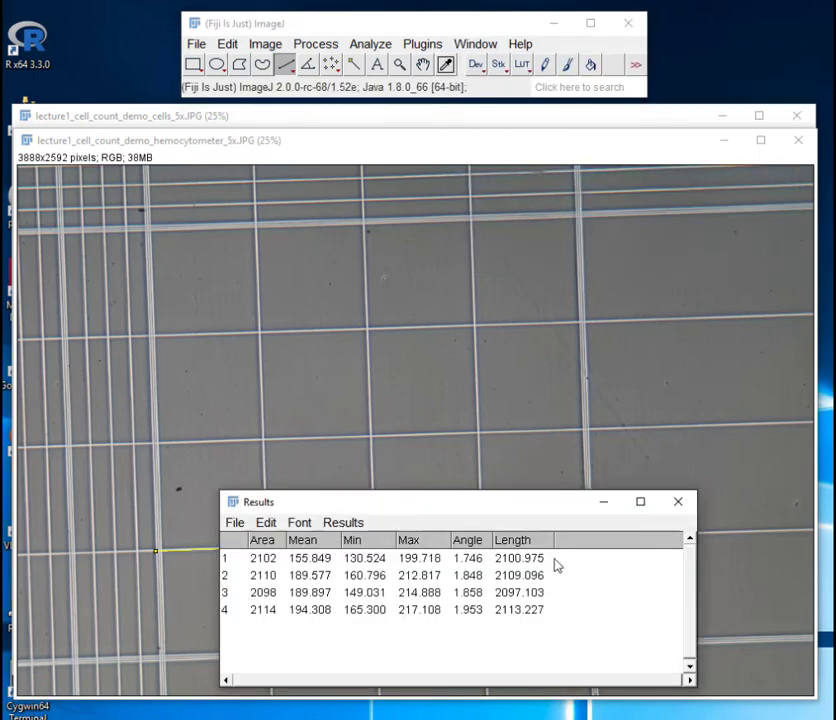
drag(506, 506, 504, 443)
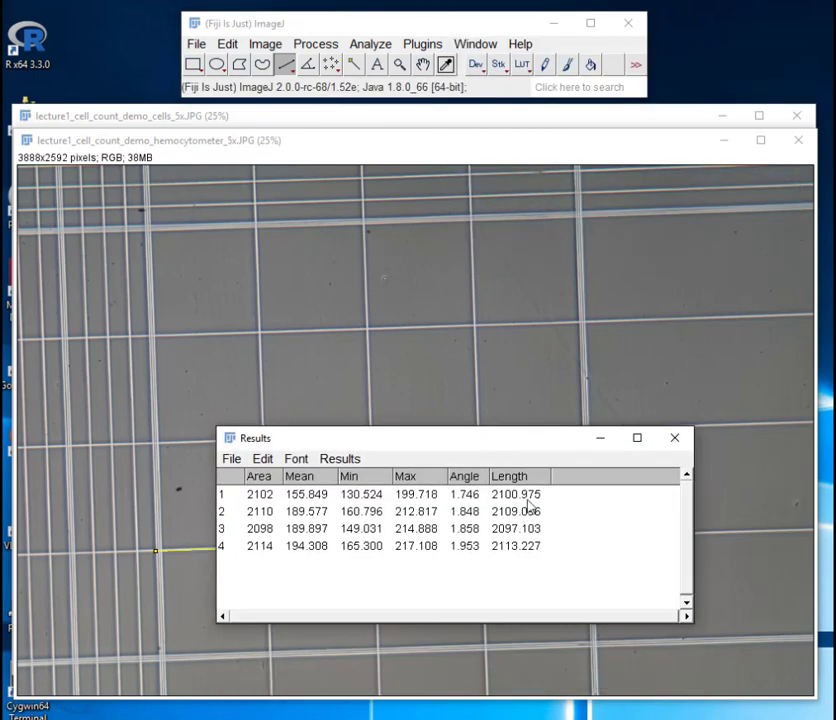
click(338, 460)
click(362, 501)
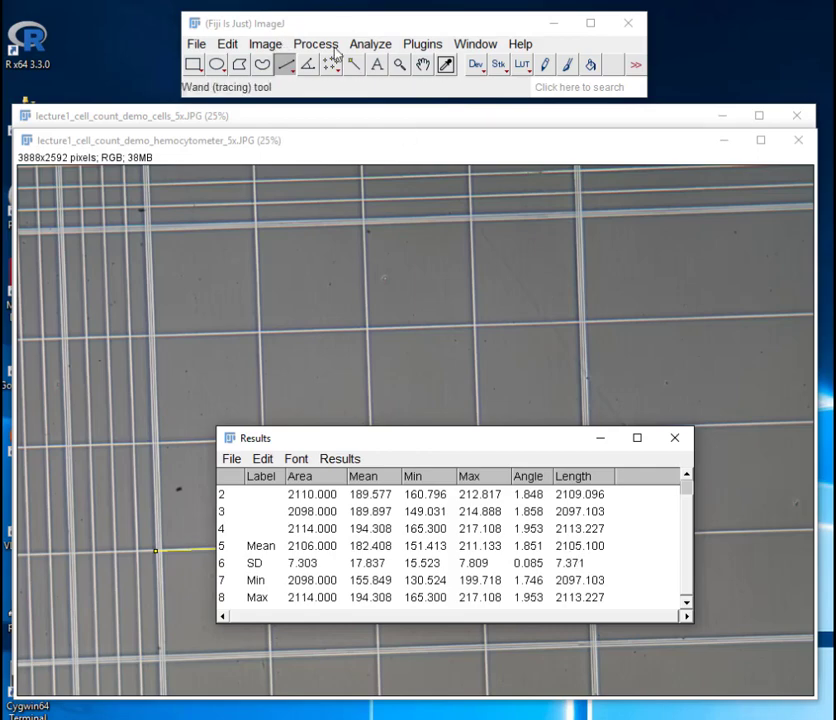
Step: Set a Global scale of 2105 pixels per 1 mm, making the image 1.85x1.23 mm
click(362, 50)
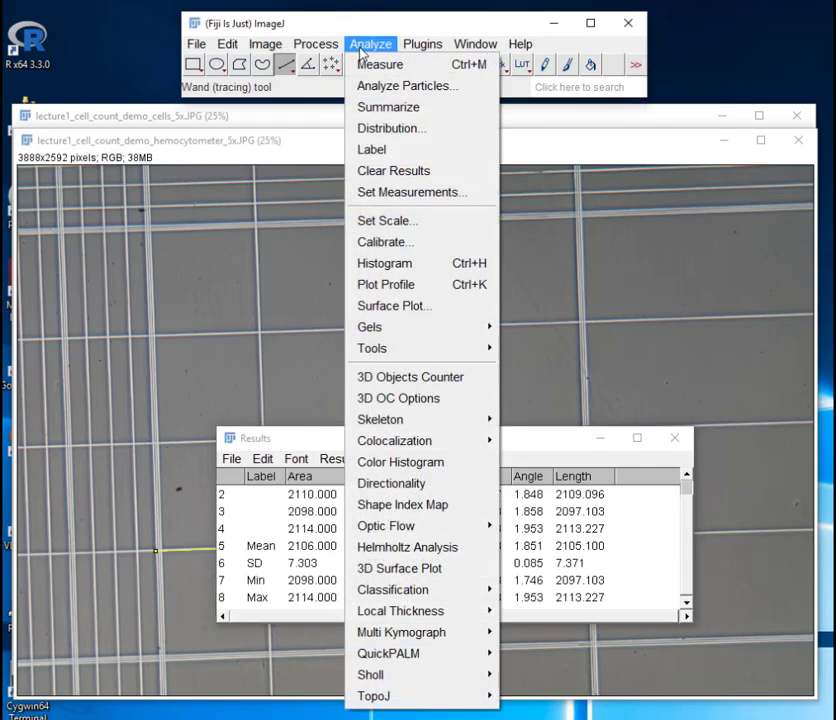
click(389, 224)
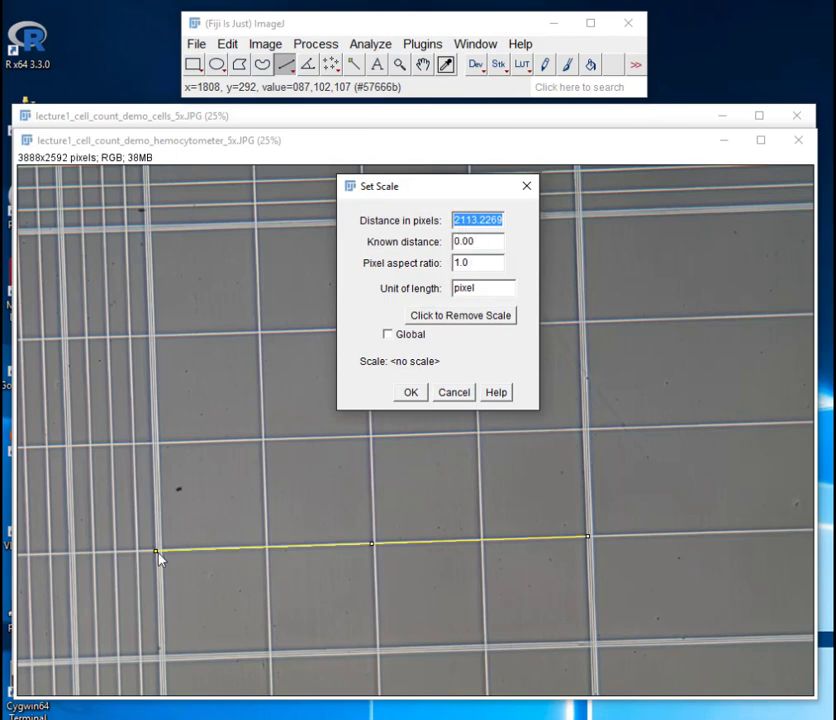
text(2105)
double_click(476, 243)
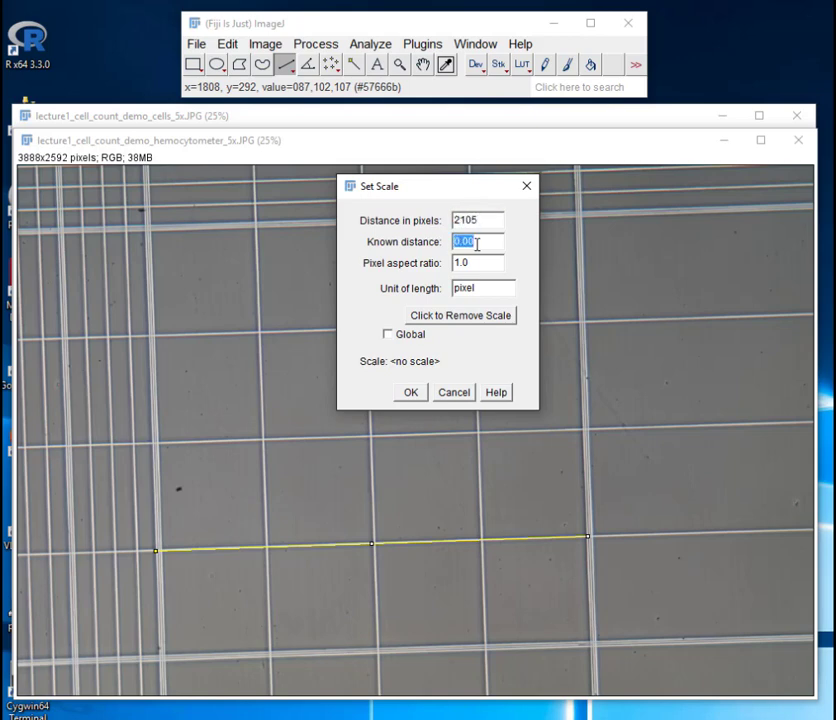
text(1)
double_click(481, 291)
text(mm)
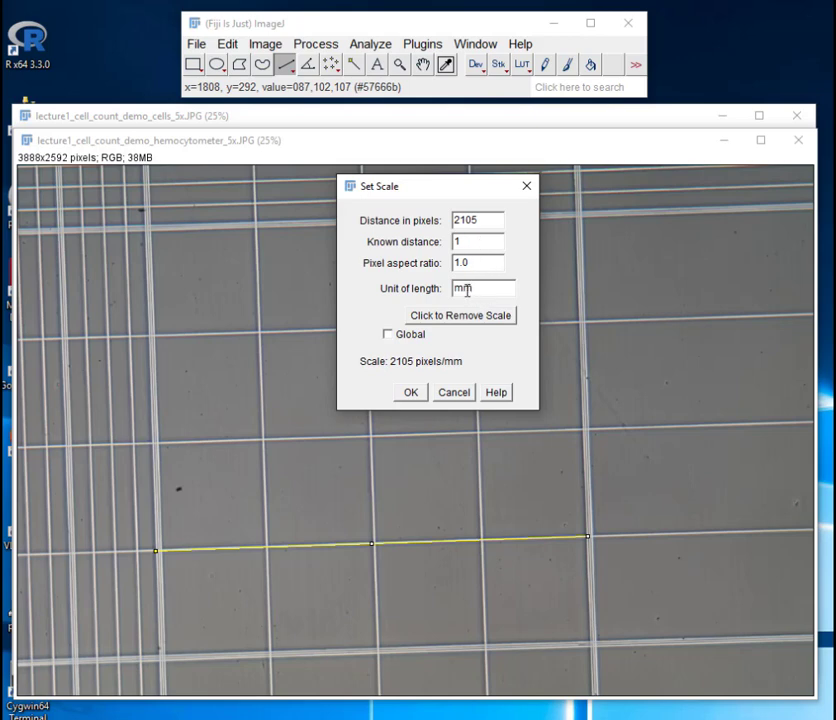
double_click(465, 290)
text(um)
double_click(465, 290)
text(mm)
click(388, 337)
click(412, 394)
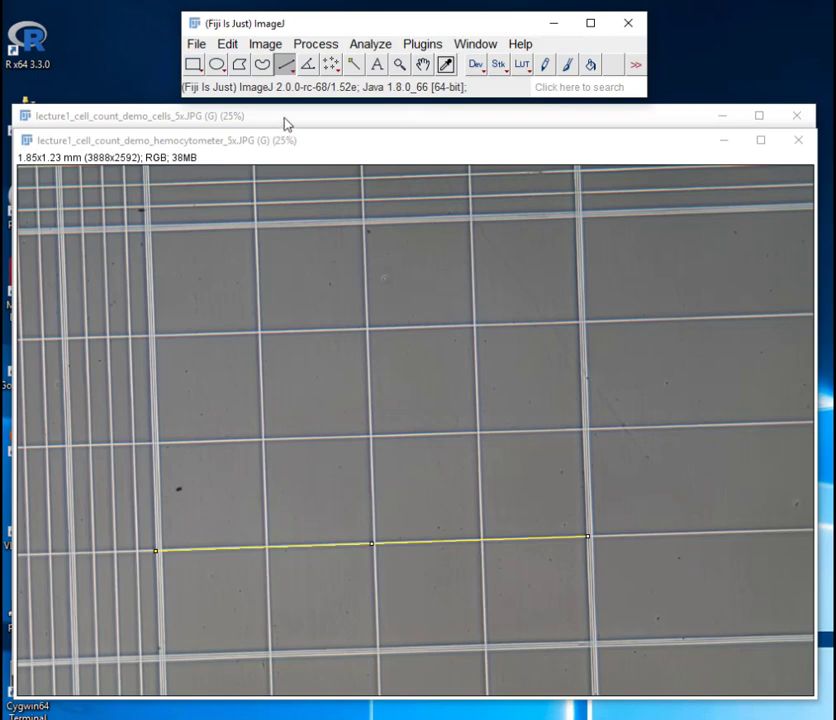
Step: Bring the cell image forward, launch Plugins > Analyze > Cell Counter, and place its panel over the image
click(284, 123)
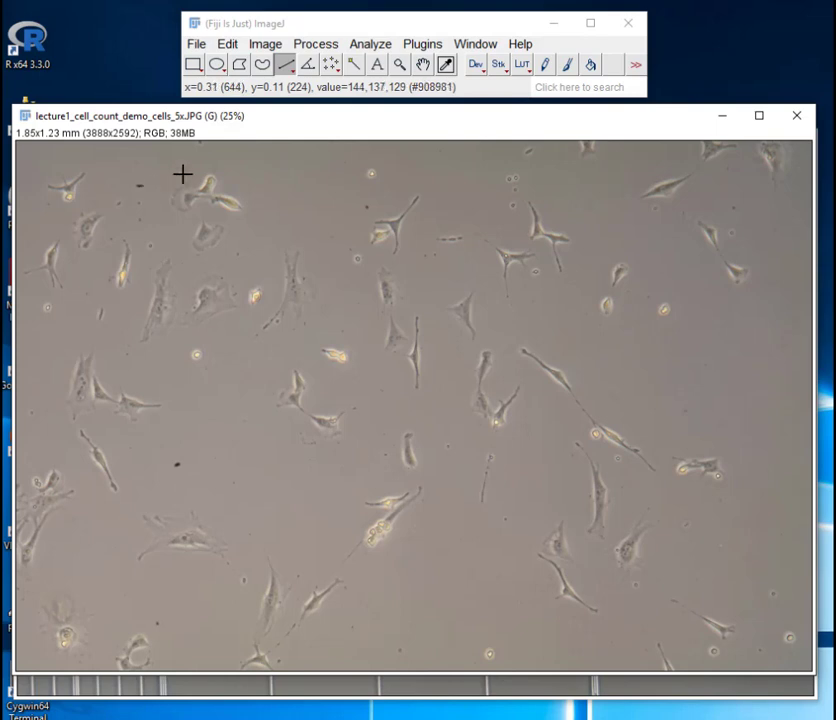
click(423, 46)
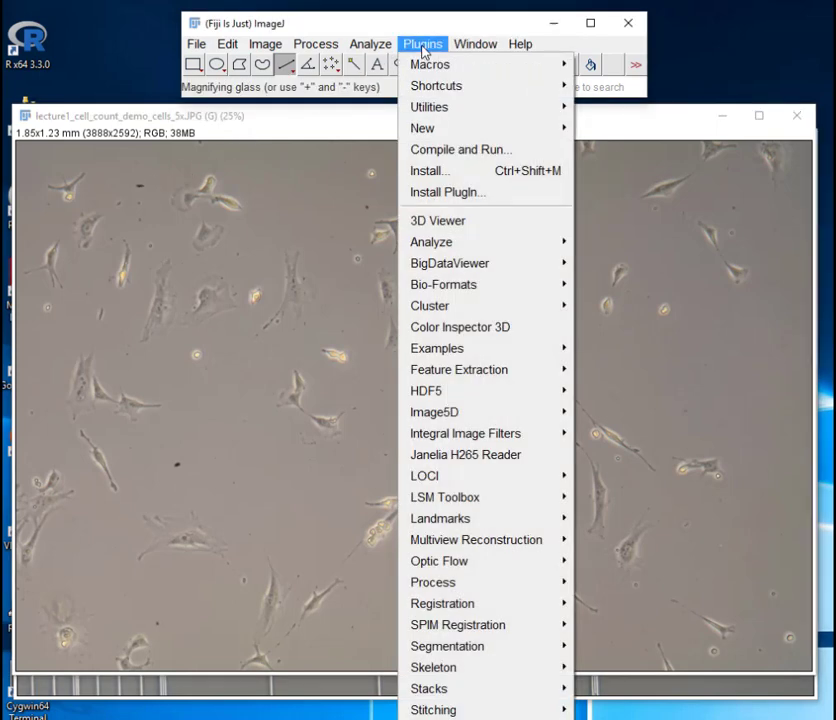
mouse_move(448, 244)
mouse_move(632, 245)
click(755, 242)
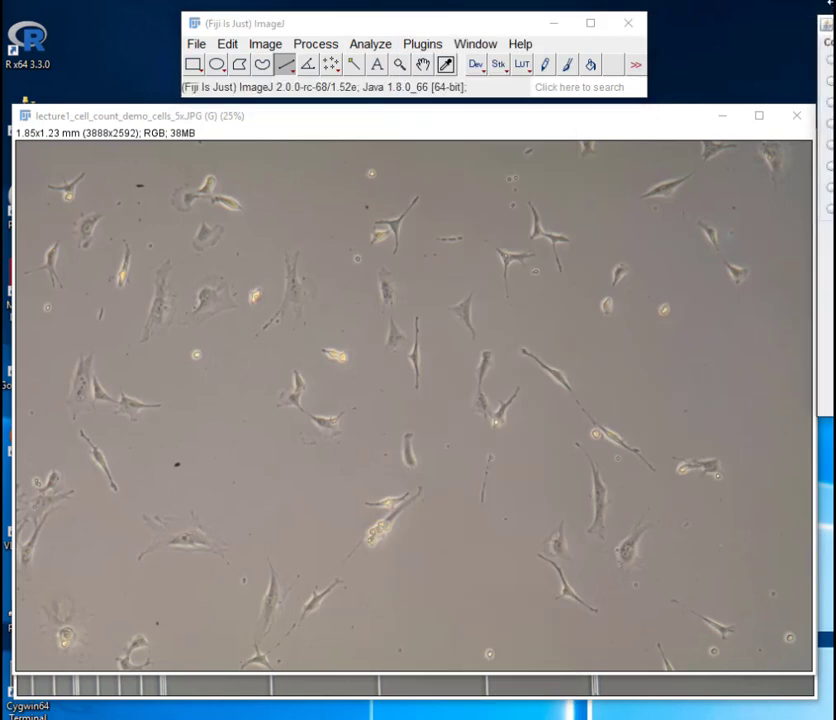
drag(828, 24, 507, 186)
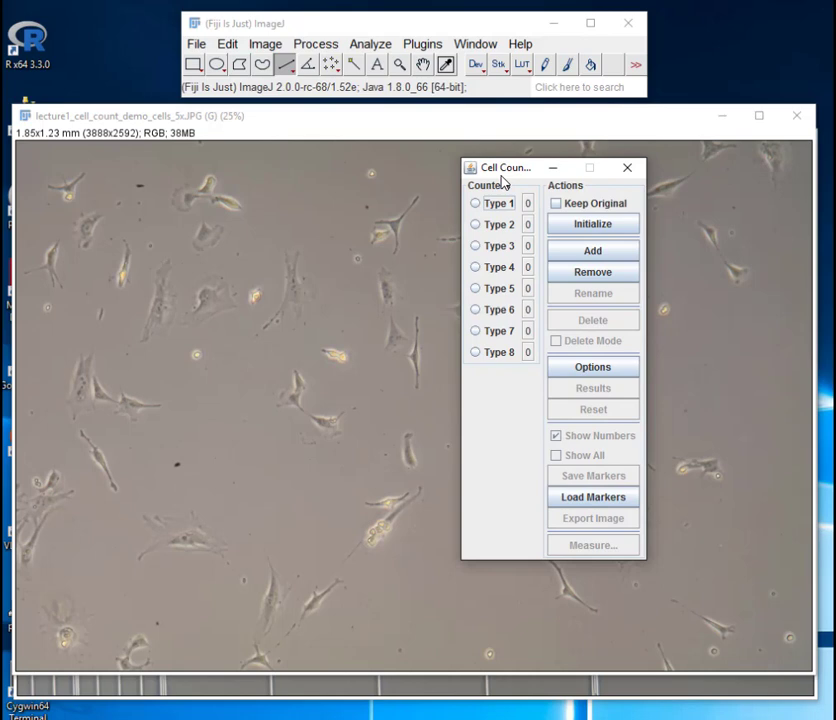
Step: Initialize Cell Counter with Keep Original checked, then arrange the Counter Window and counter panel
click(557, 205)
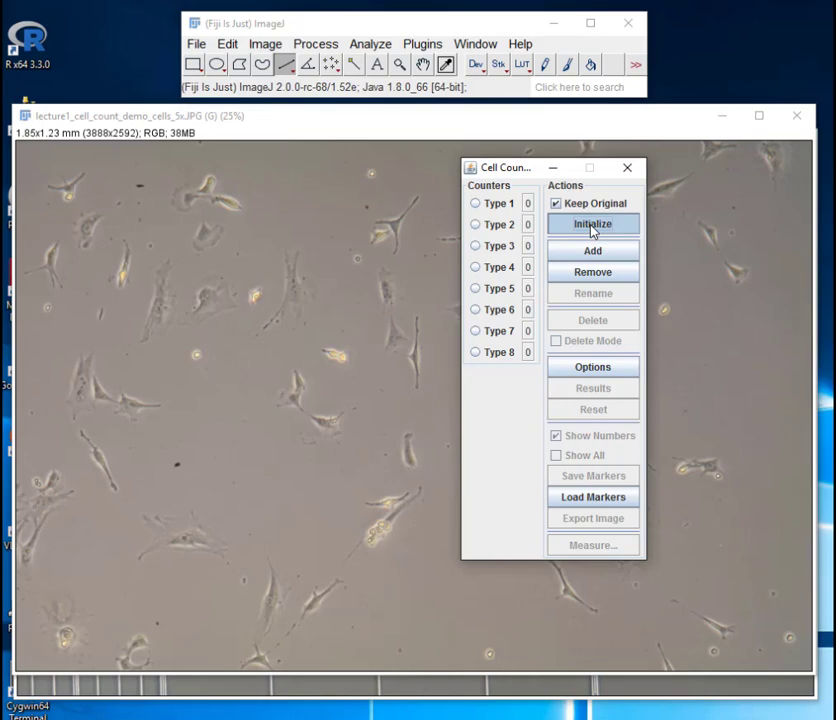
click(592, 230)
drag(487, 2, 623, 233)
drag(474, 218, 466, 281)
drag(613, 220, 672, 25)
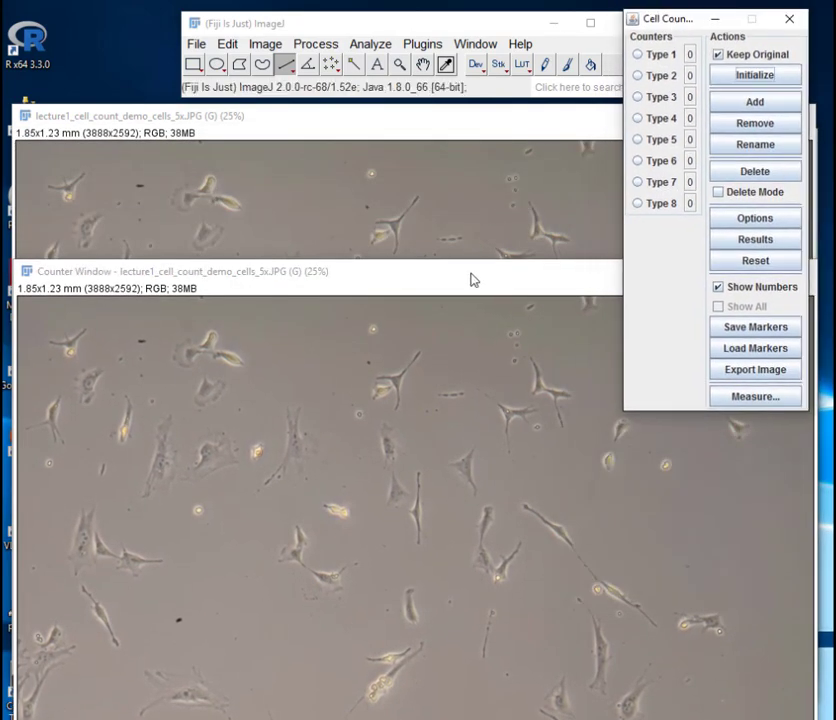
drag(470, 280, 465, 163)
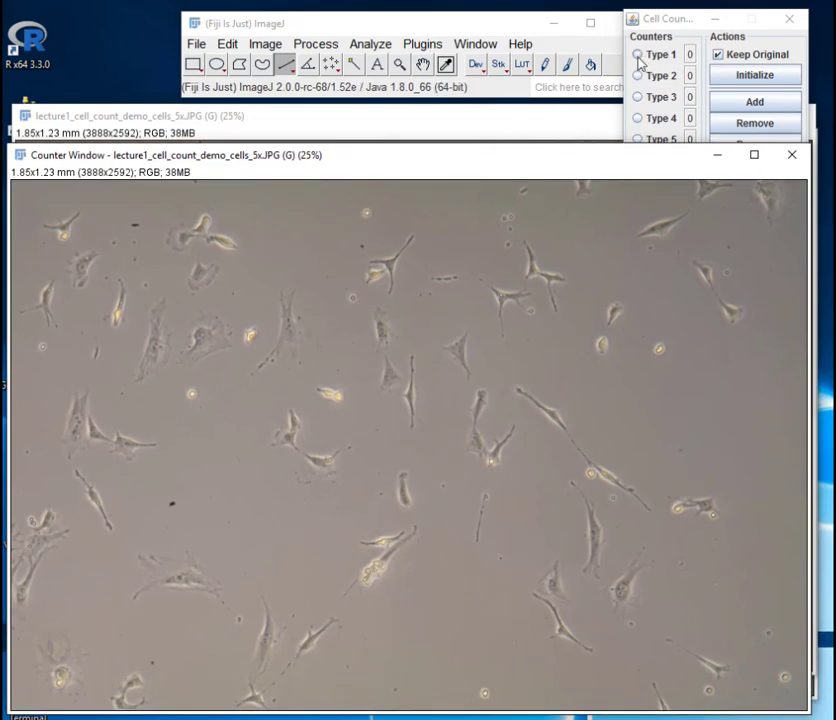
Step: Place Type 1 markers on twelve cells across the upper-left and left-middle clusters
click(639, 56)
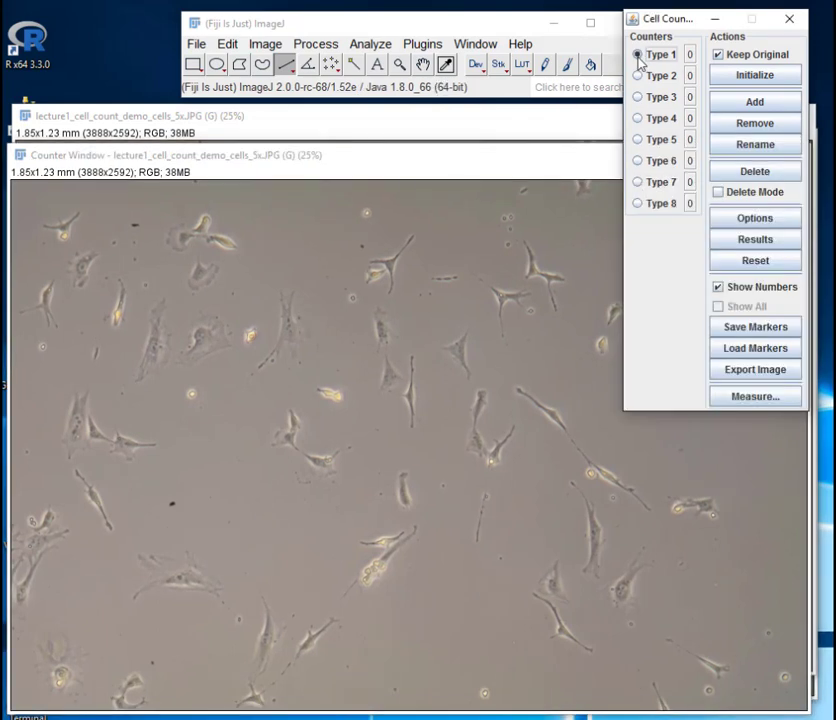
click(59, 225)
click(85, 262)
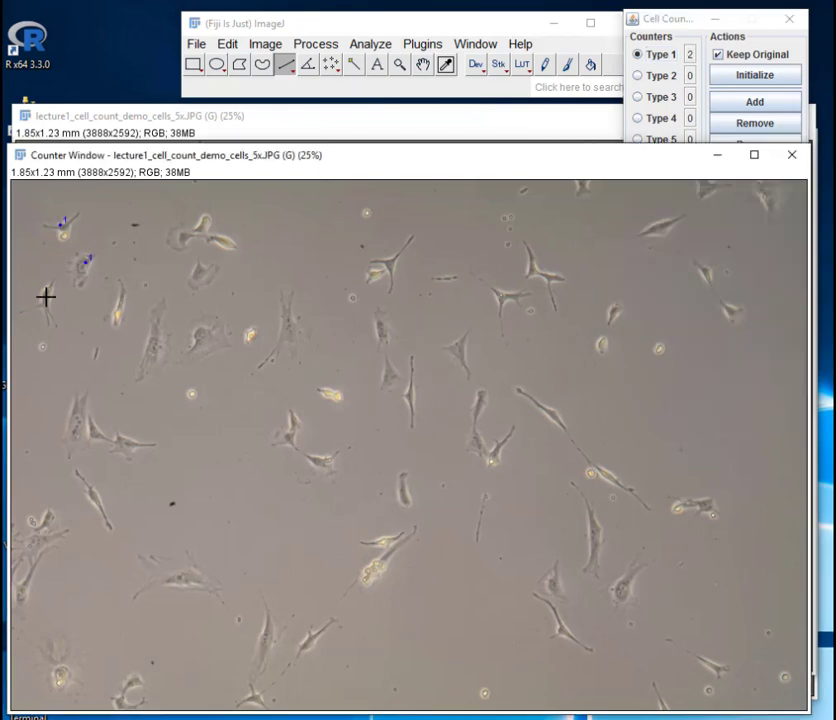
click(119, 308)
click(158, 343)
click(206, 334)
click(185, 237)
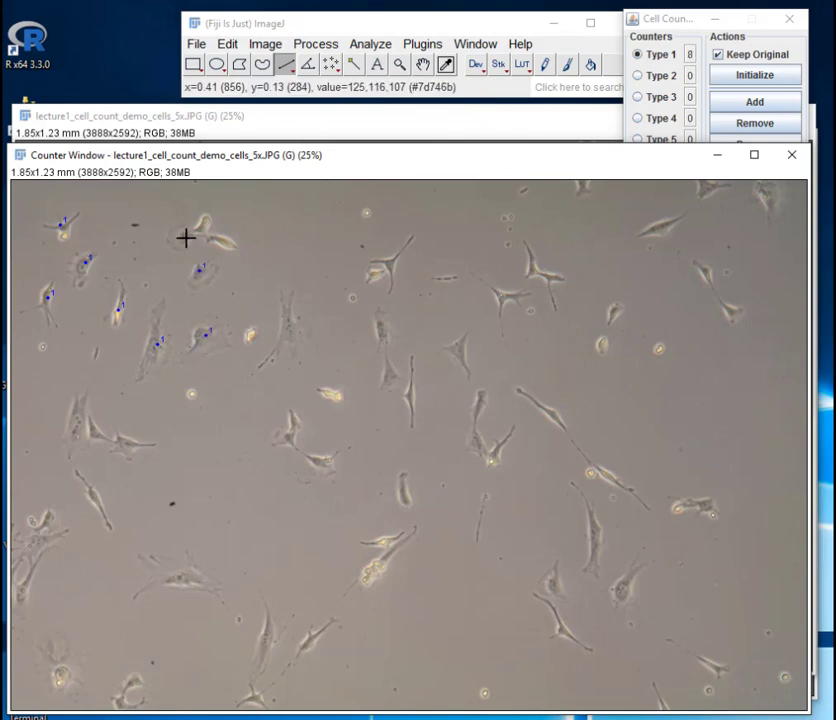
click(199, 268)
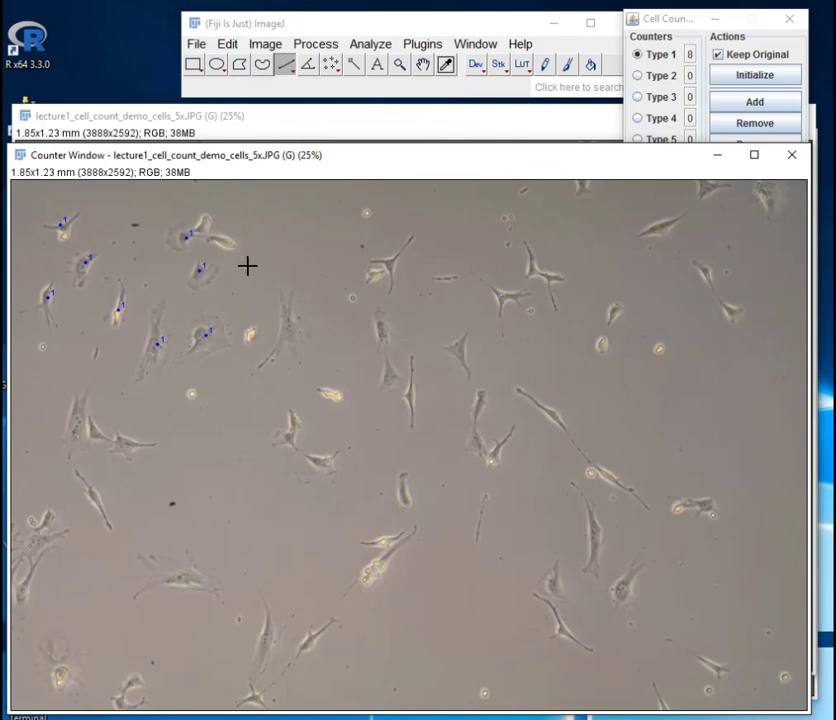
click(290, 335)
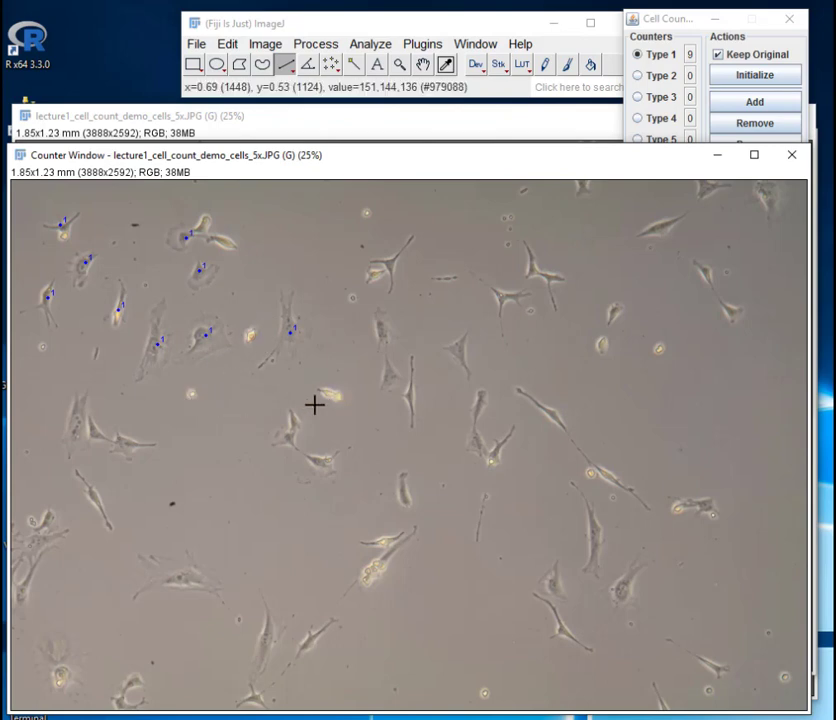
click(127, 447)
click(97, 429)
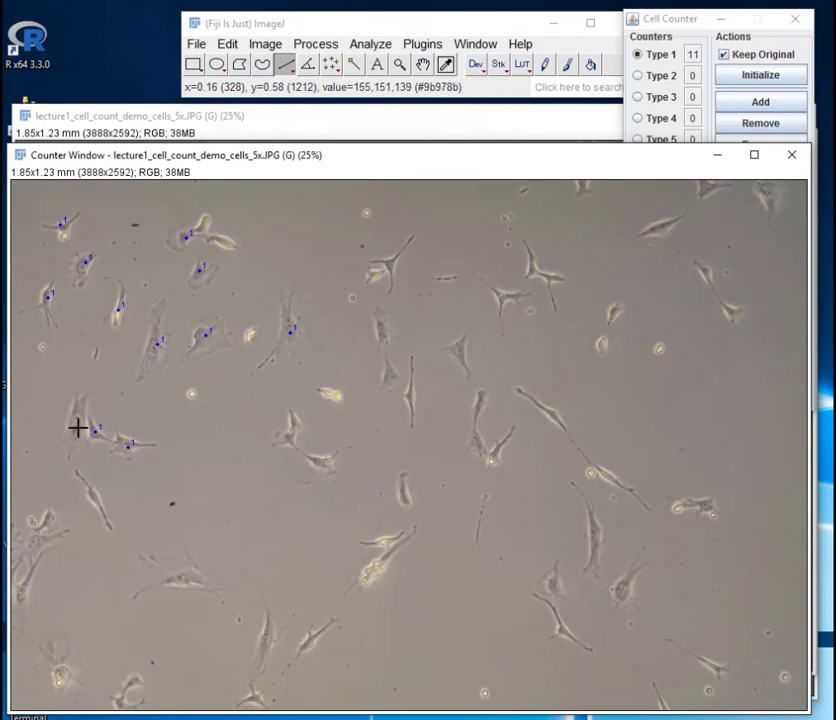
click(78, 428)
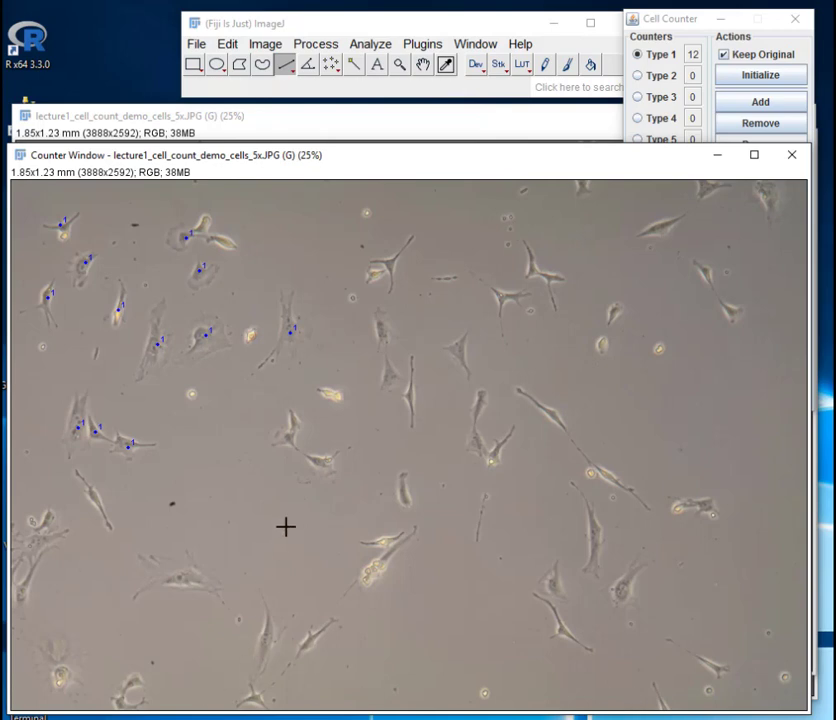
Step: Add Type 1 markers to the lower-left, top and top-right edge cells, reaching 15
click(31, 545)
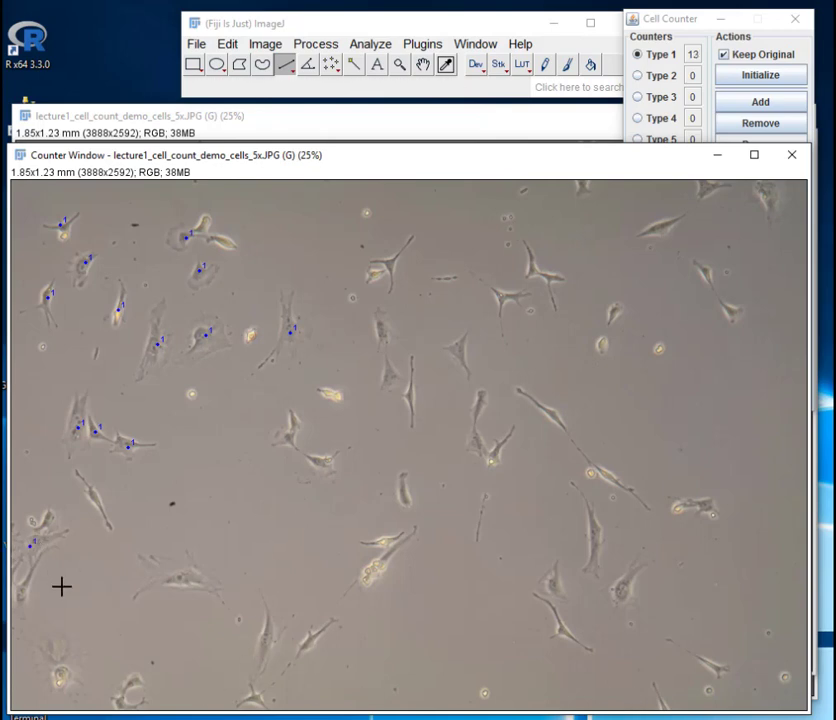
click(583, 187)
click(705, 188)
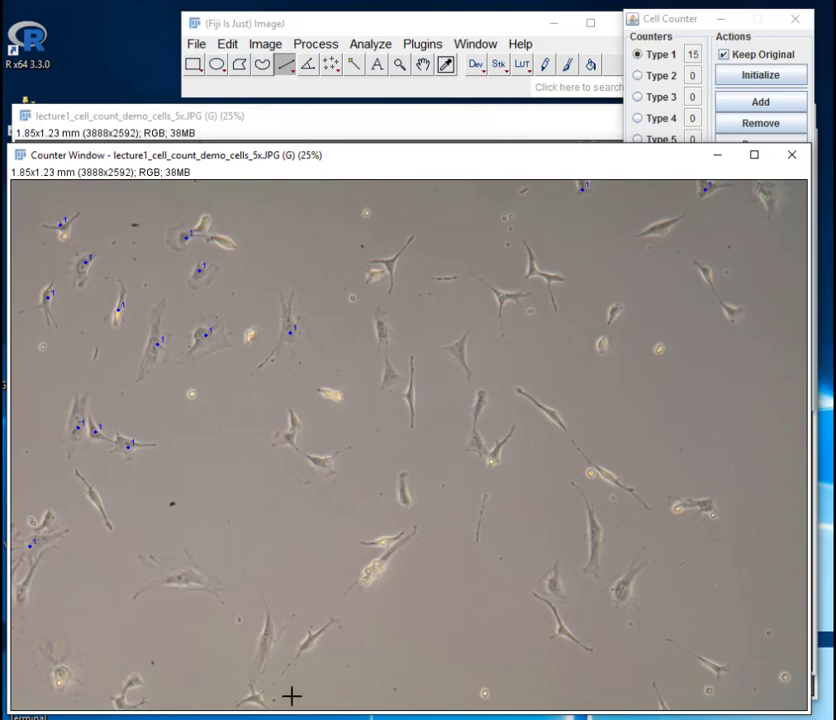